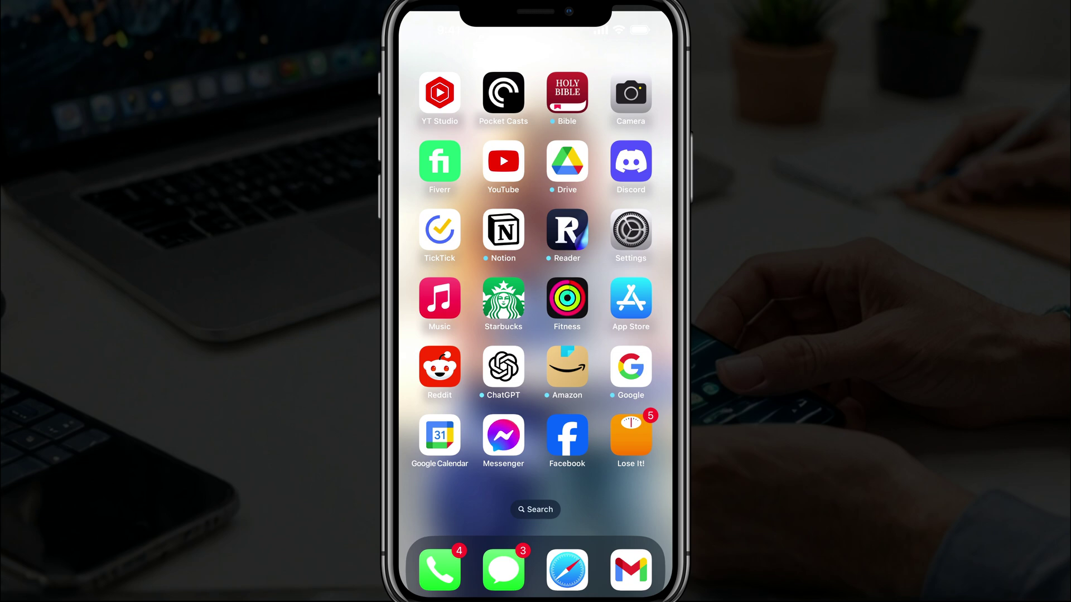
# - Go from the Settings app through the Apple ID account page to its iCloud settings
pyautogui.click(632, 229)
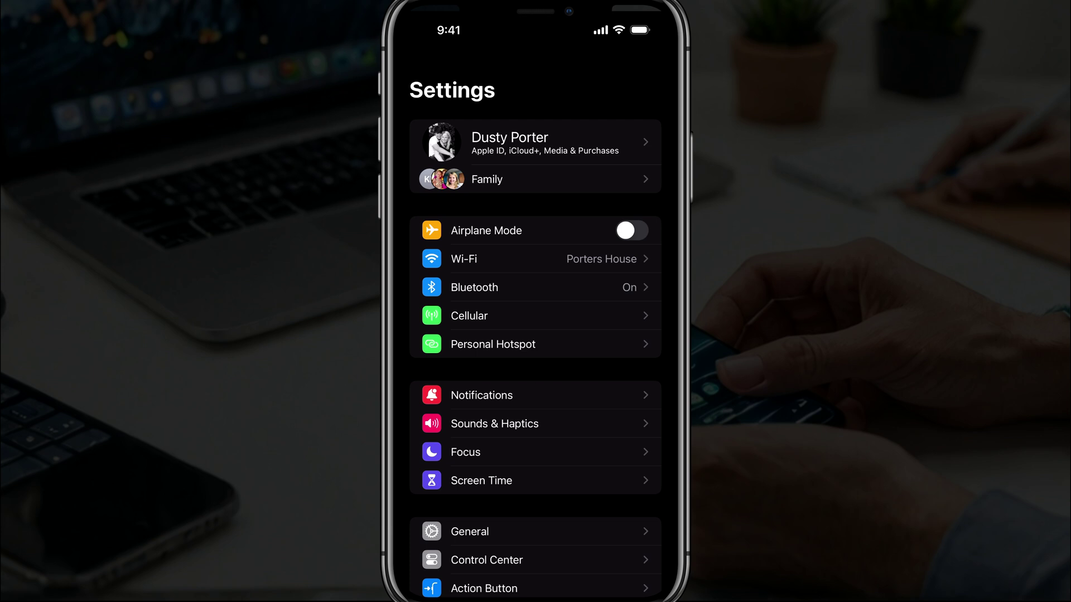
pyautogui.click(536, 142)
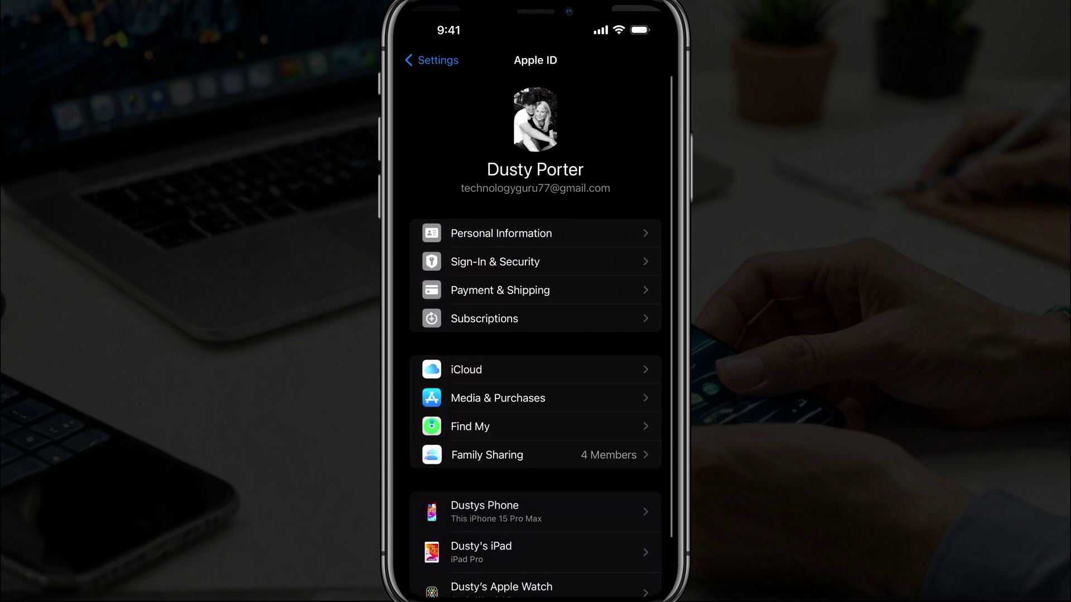
pyautogui.scroll(-1, 535, 335)
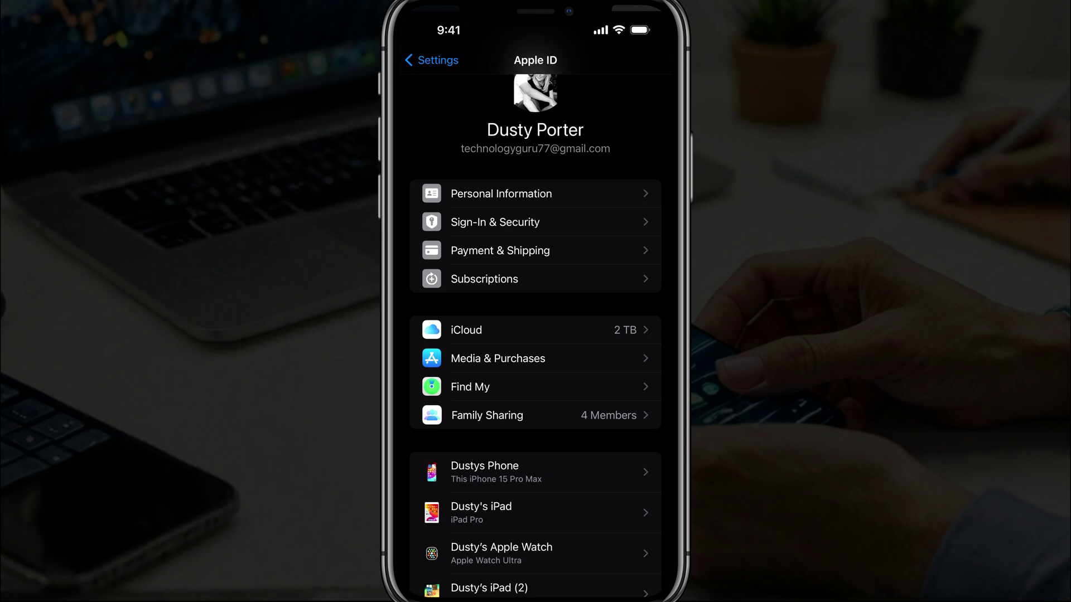
pyautogui.click(535, 330)
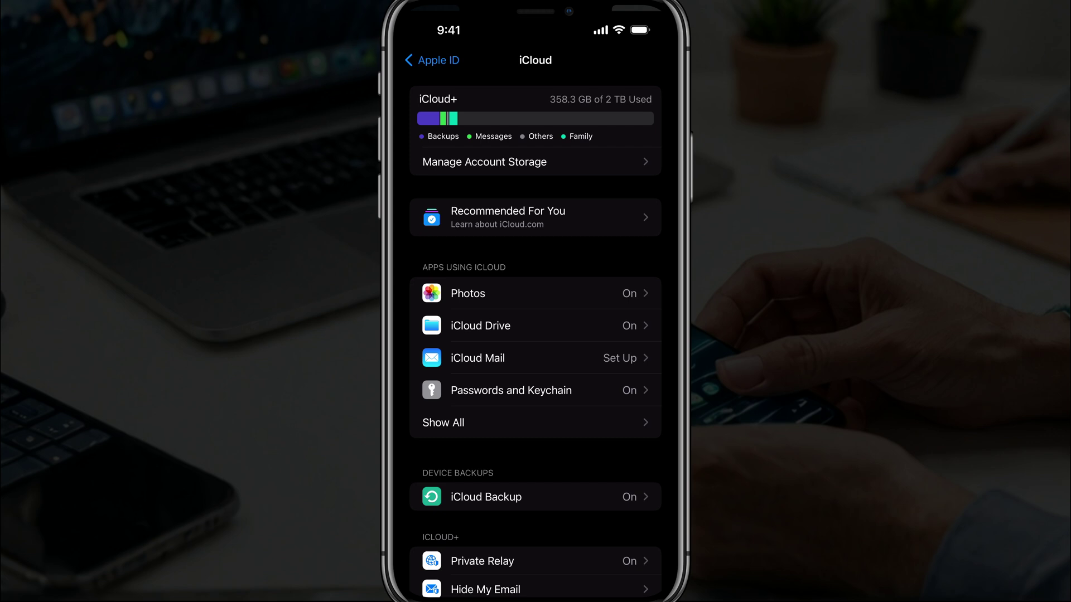
# - Show the list of apps using iCloud storage under Manage Account Storage
pyautogui.click(536, 162)
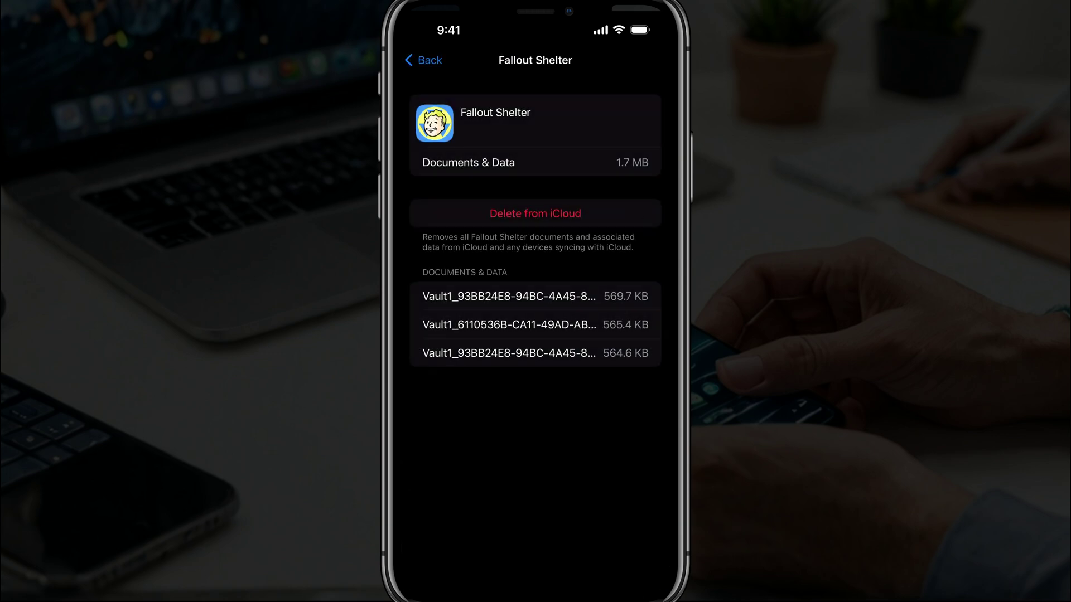
# - Permanently delete Wordscapes' documents and data from iCloud, confirming both warnings
pyautogui.click(422, 60)
pyautogui.scroll(-2, 537, 336)
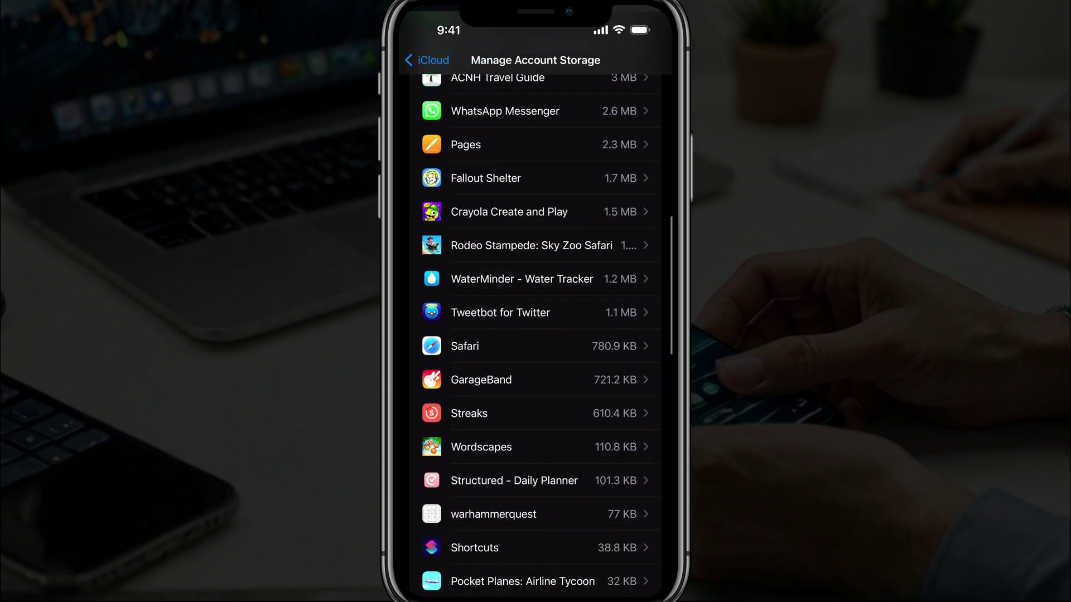
pyautogui.click(482, 448)
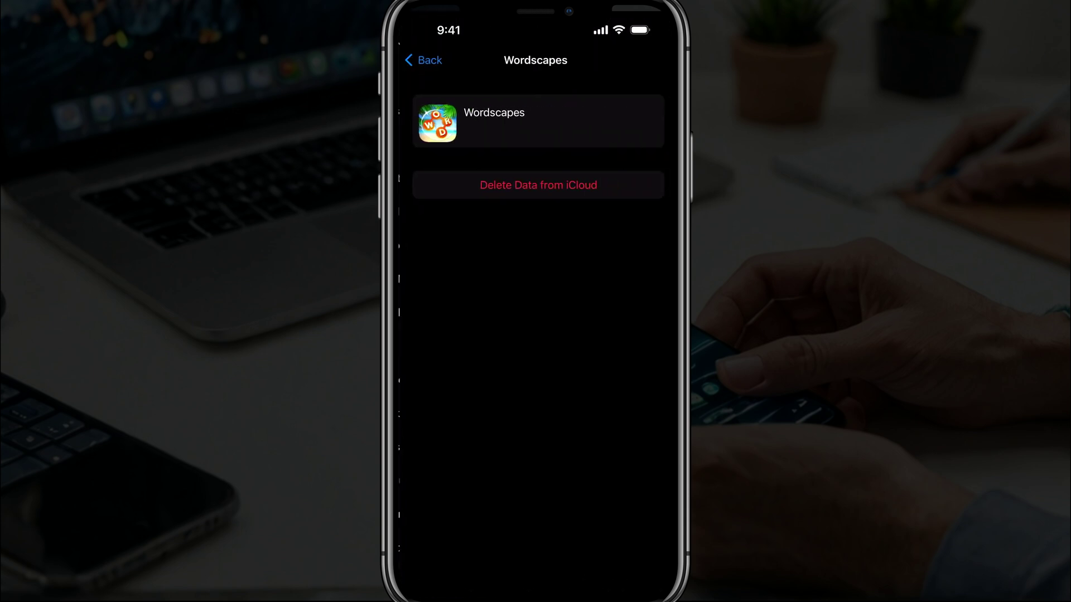
pyautogui.click(535, 185)
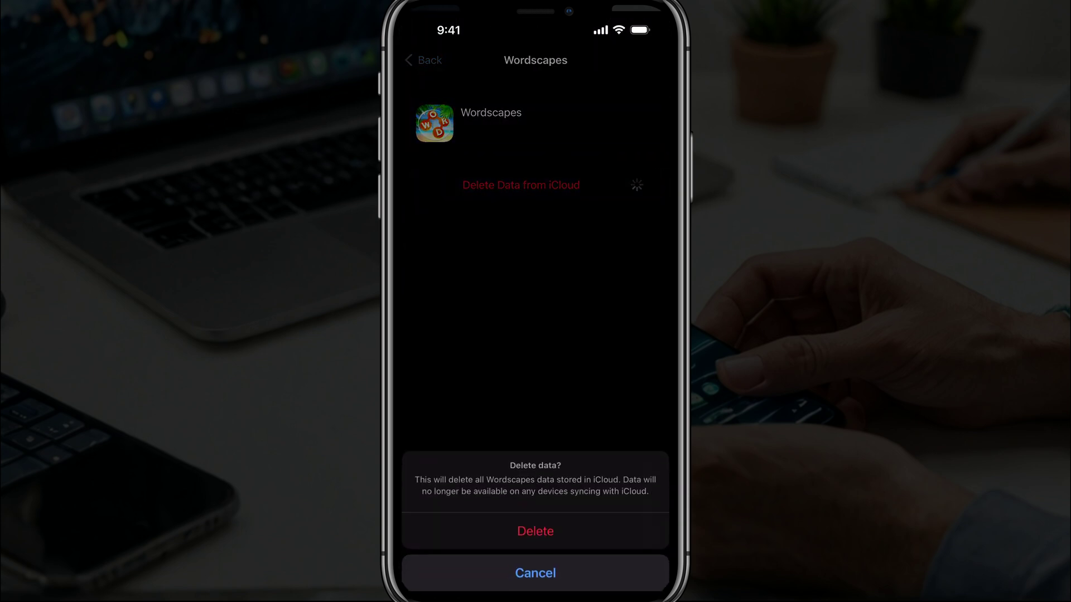
pyautogui.click(537, 531)
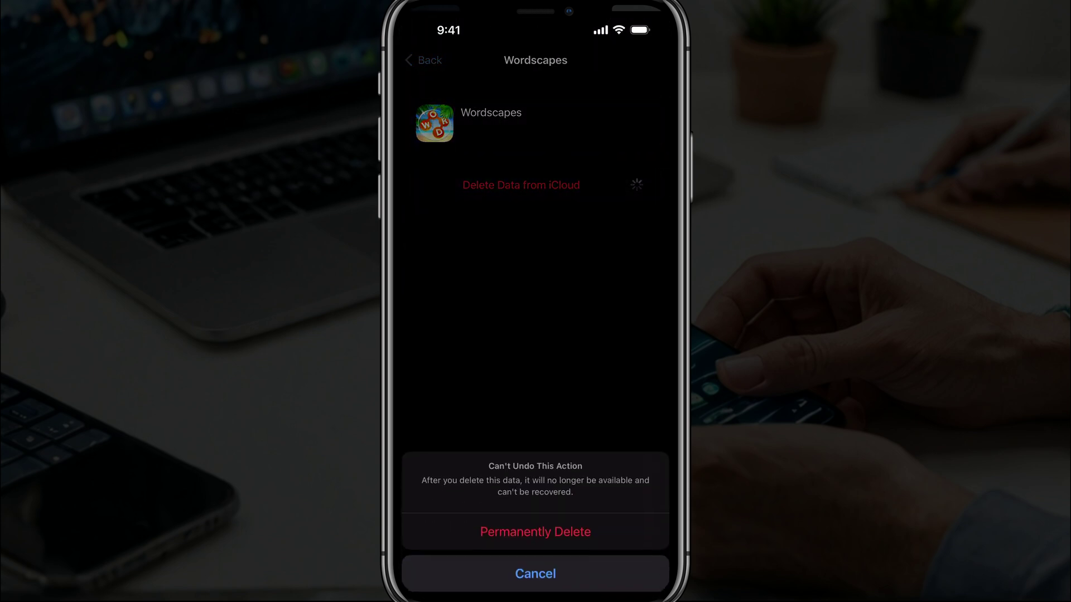
pyautogui.click(536, 530)
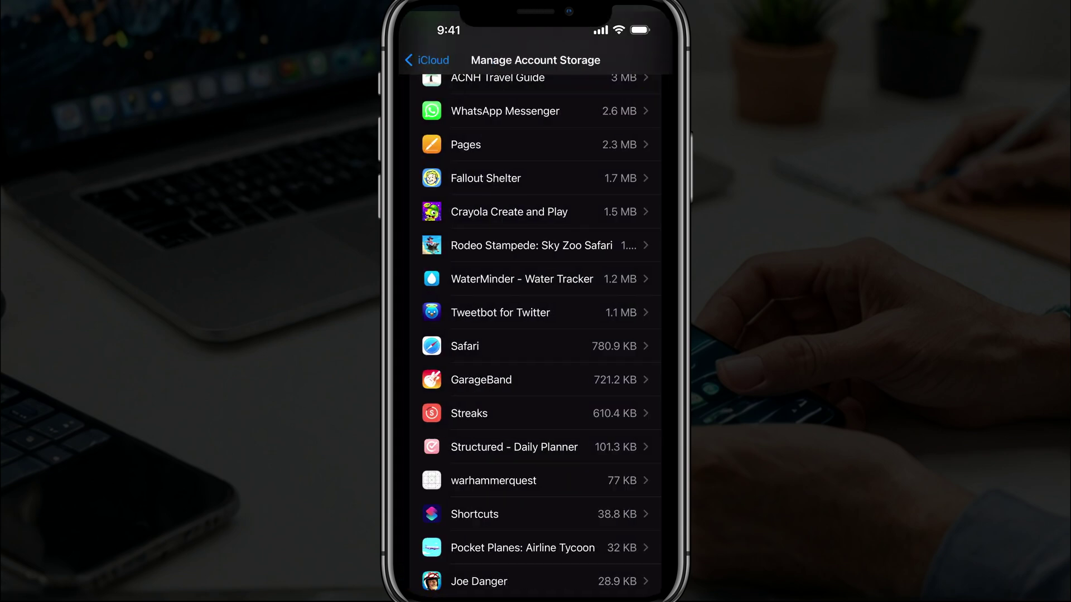
pyautogui.scroll(-3, 542, 335)
pyautogui.scroll(-3, 541, 335)
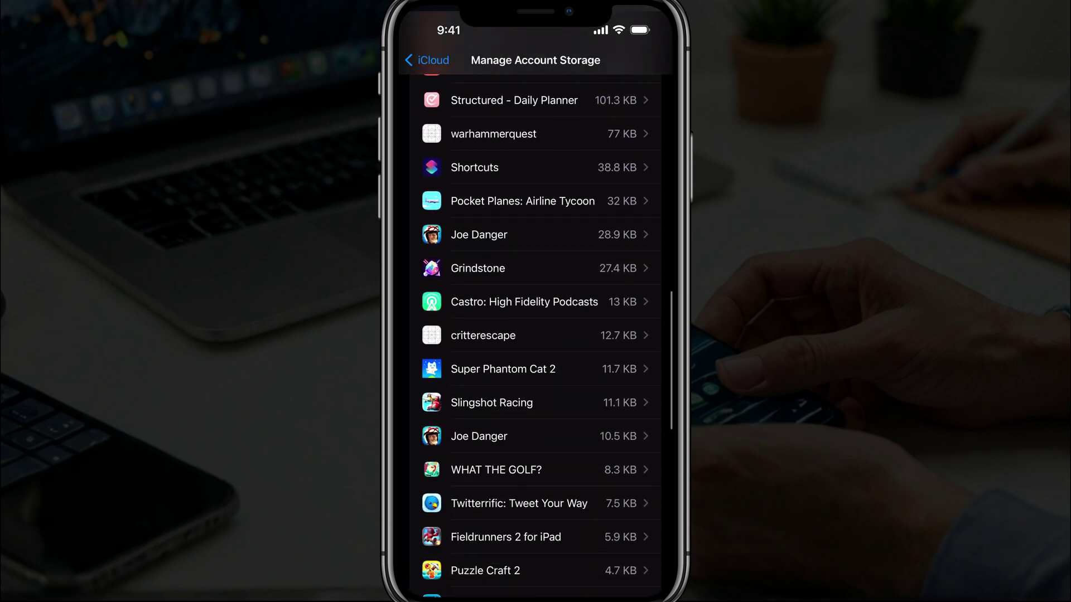
pyautogui.scroll(-3, 541, 335)
pyautogui.scroll(-1, 535, 334)
pyautogui.scroll(-2, 536, 335)
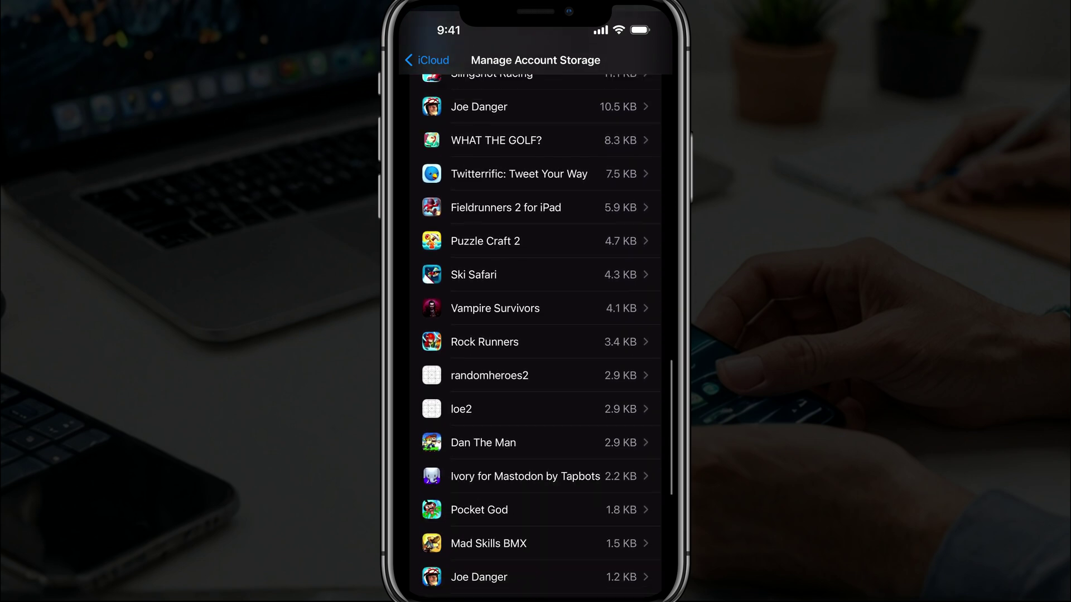
pyautogui.scroll(-1, 535, 335)
pyautogui.scroll(-2, 535, 336)
pyautogui.scroll(-1, 535, 334)
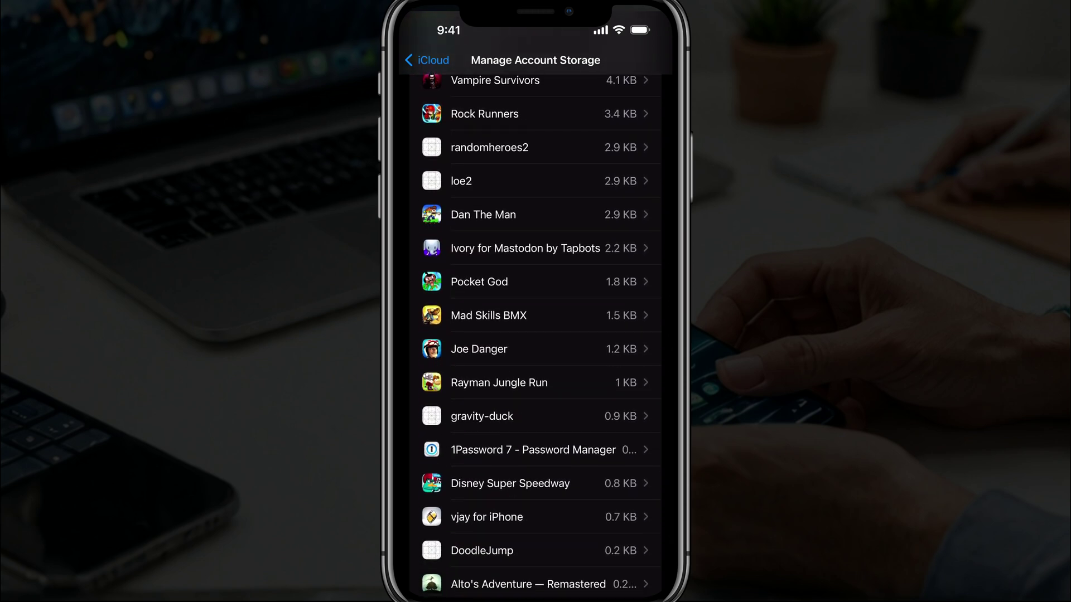
pyautogui.scroll(-2, 536, 335)
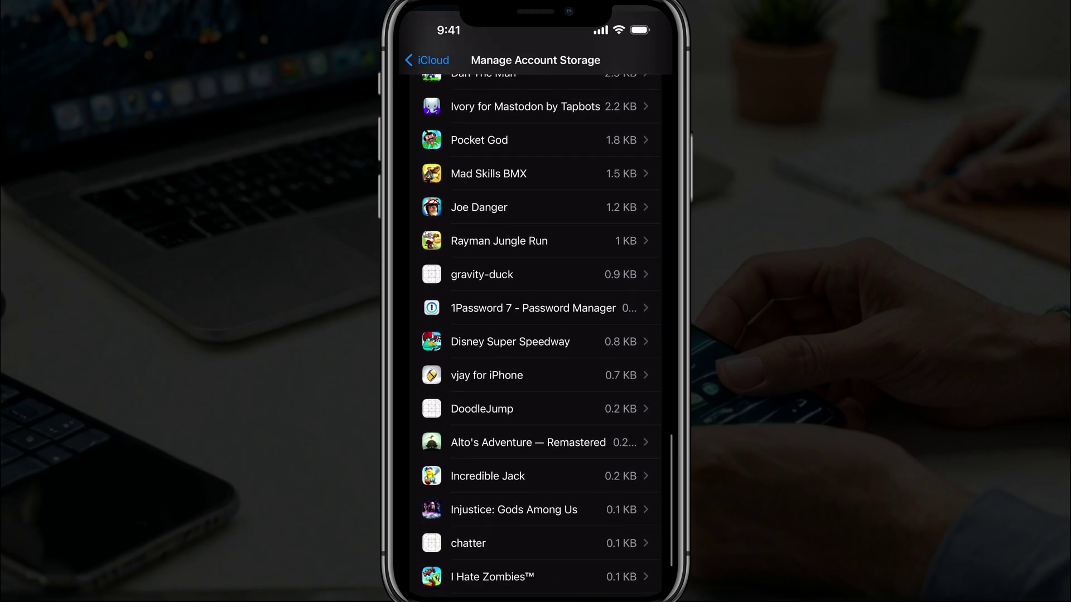
pyautogui.scroll(-1, 535, 335)
pyautogui.scroll(2, 535, 335)
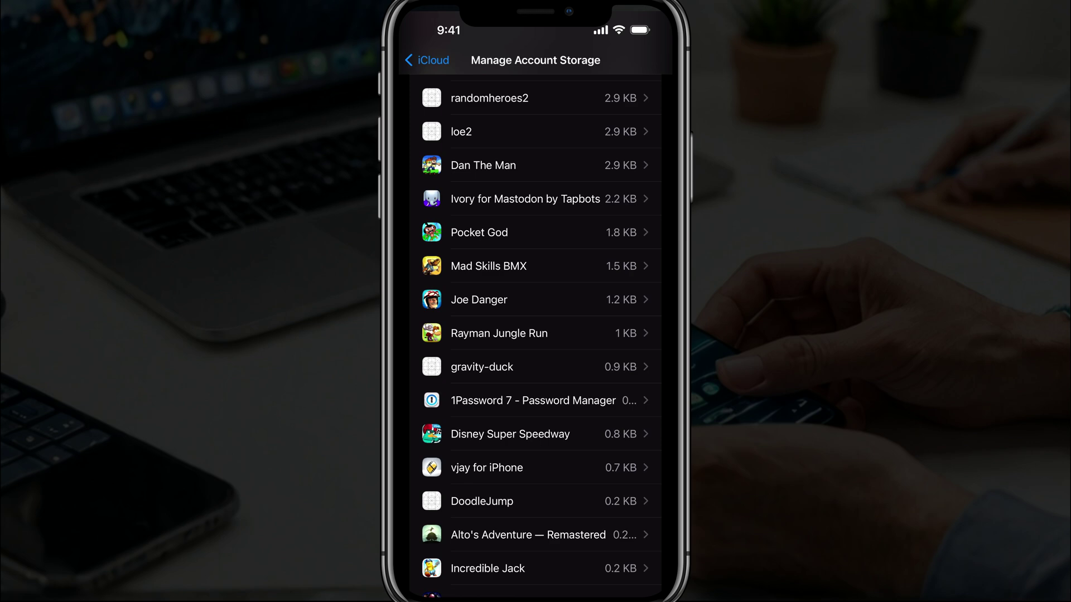
pyautogui.scroll(1, 536, 336)
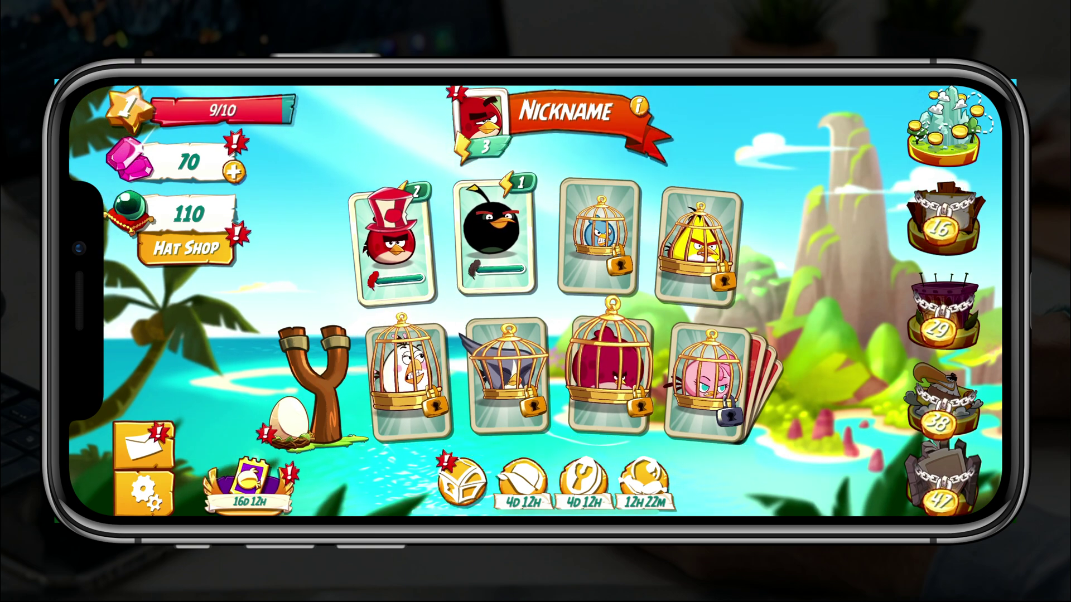
# - Bring up Angry Birds 2's settings panel from the lower-left gear icon
pyautogui.click(143, 492)
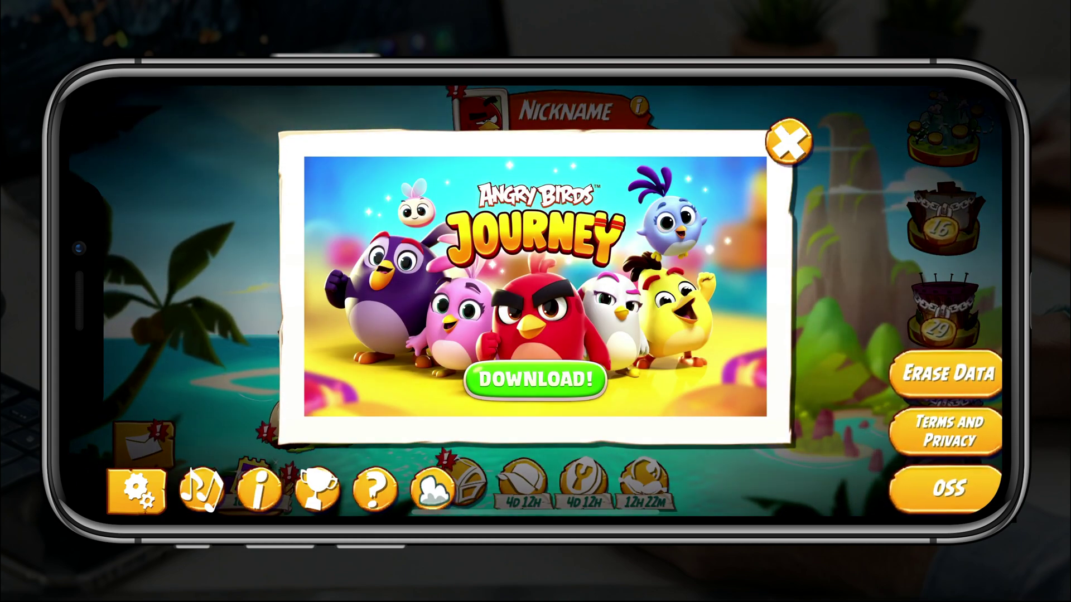
# - Reach Rovio's erase-my-data request page, then swipe away to another app
pyautogui.click(946, 374)
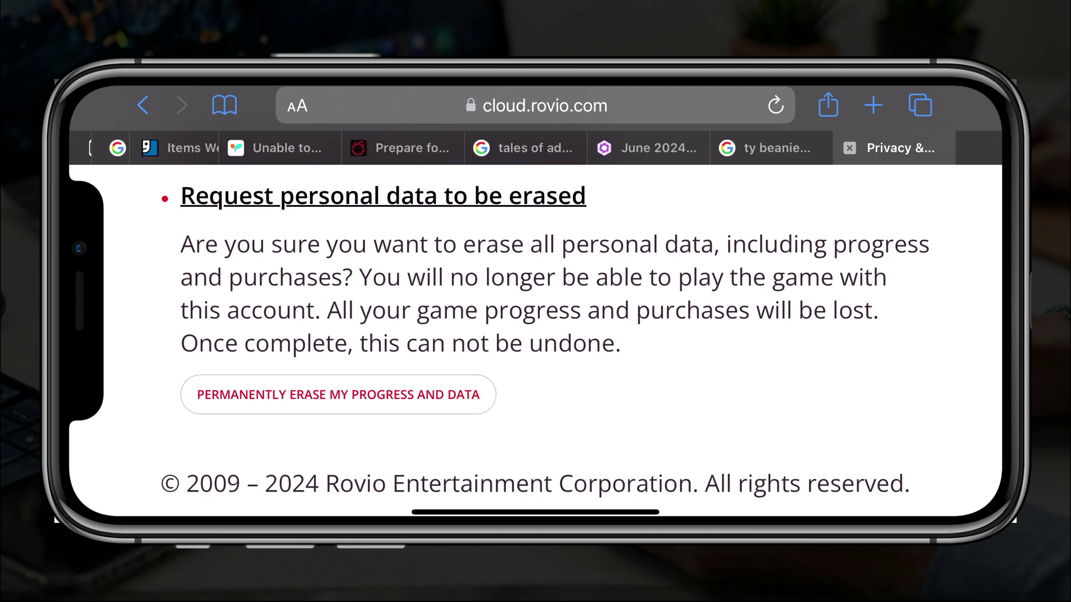
pyautogui.moveTo(470, 512); pyautogui.dragTo(837, 513)
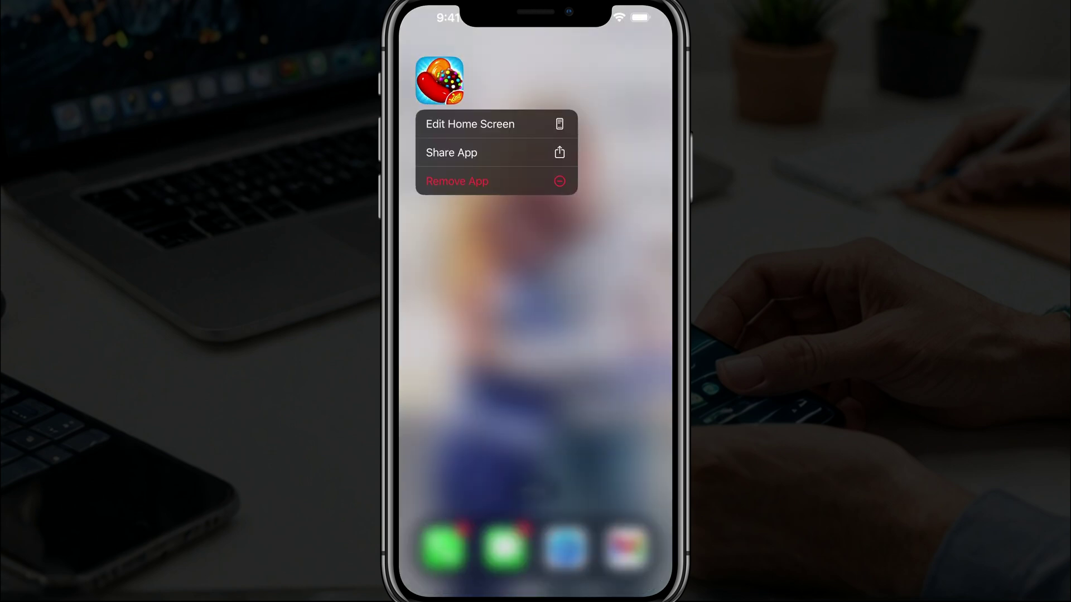
# - Choose Remove App for Candy Crush Saga from its quick-action menu
pyautogui.click(456, 181)
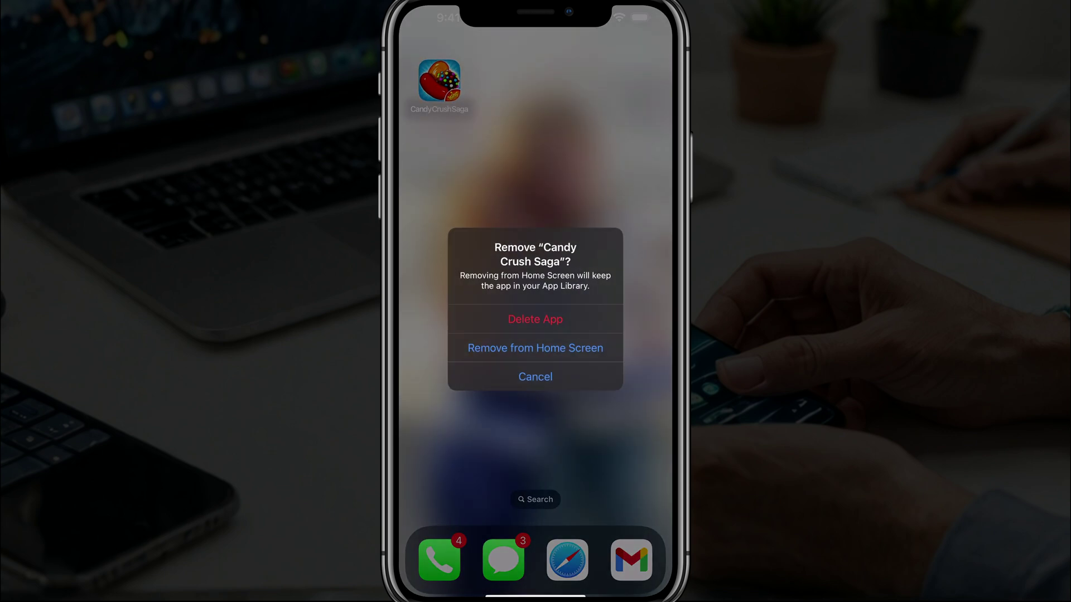